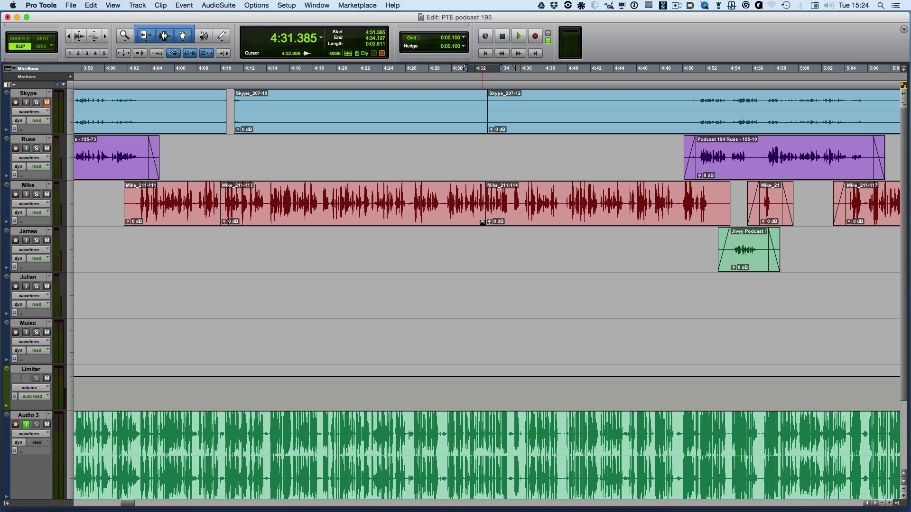
Select a short range across the Mike_211-113/114 clip junction, undoing a stray crossfade first.
{"action": "left_click", "coordinate": [485, 222]}
{"action": "left_click_drag", "start_coordinate": [486, 222], "coordinate": [492, 220]}
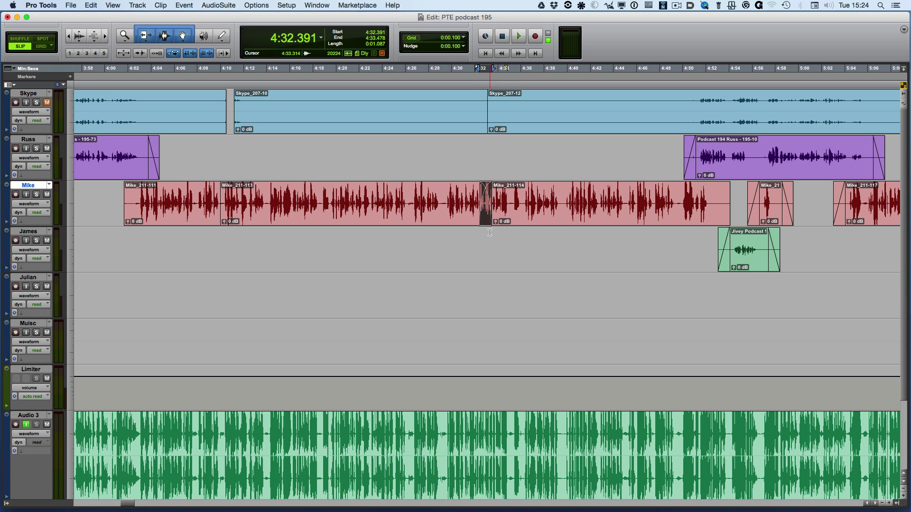
{"action": "key", "text": "super+z"}
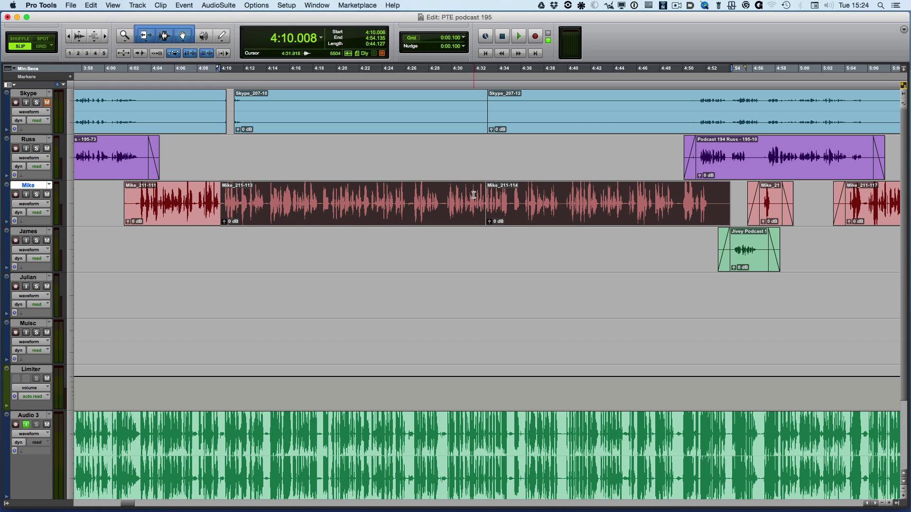
{"action": "left_click_drag", "start_coordinate": [475, 195], "coordinate": [497, 195]}
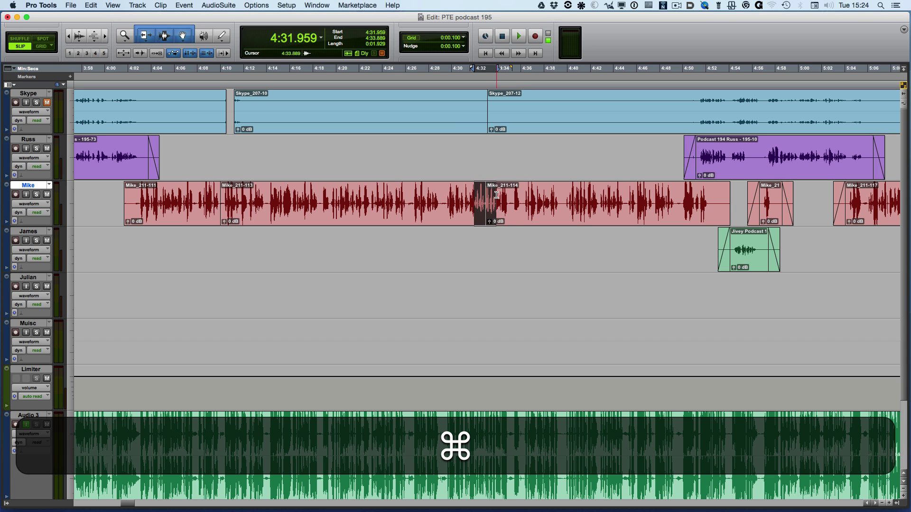
Open the Crossfade dialog and audition quick presets 1, 2, 3 and 5, ending on preset 5.
{"action": "key", "text": "super+f"}
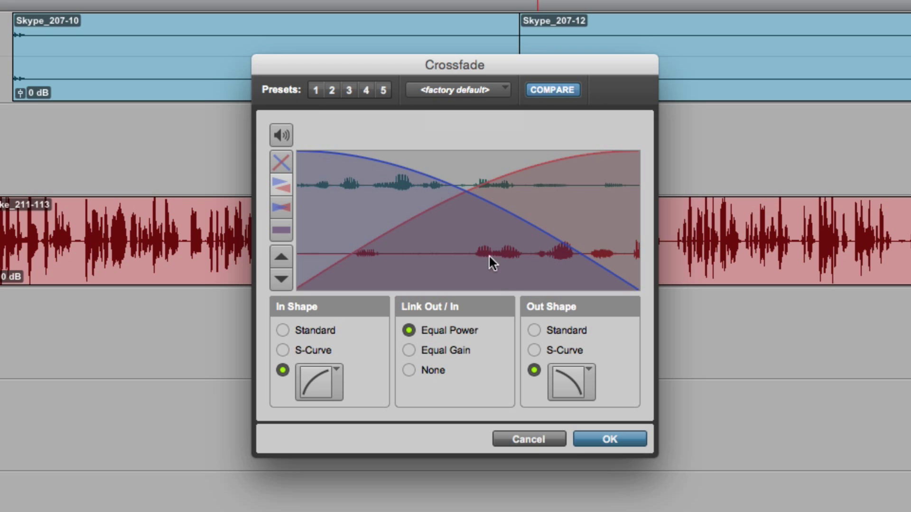
{"action": "left_click", "coordinate": [320, 93]}
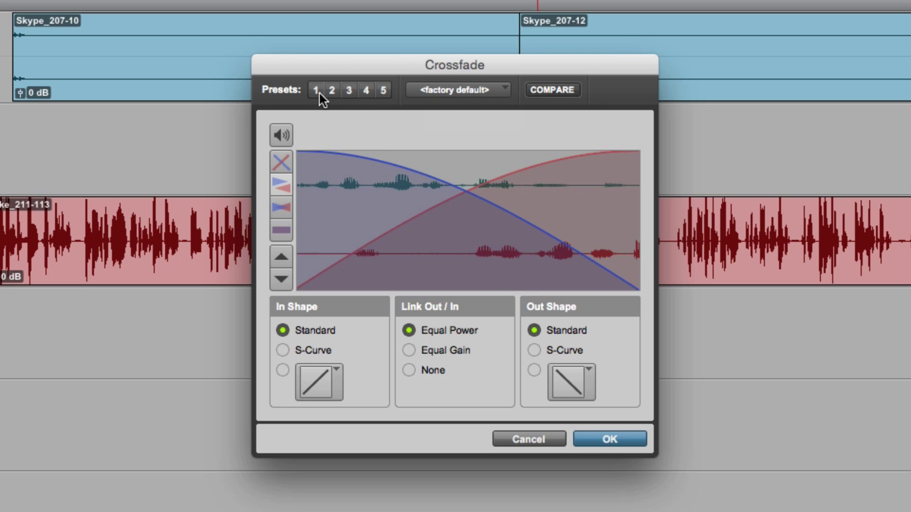
{"action": "left_click", "coordinate": [338, 93]}
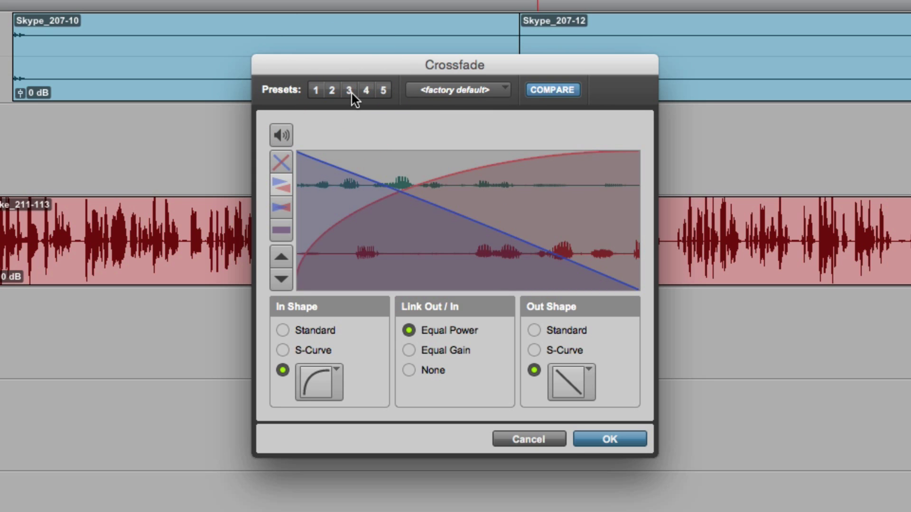
{"action": "left_click", "coordinate": [352, 93]}
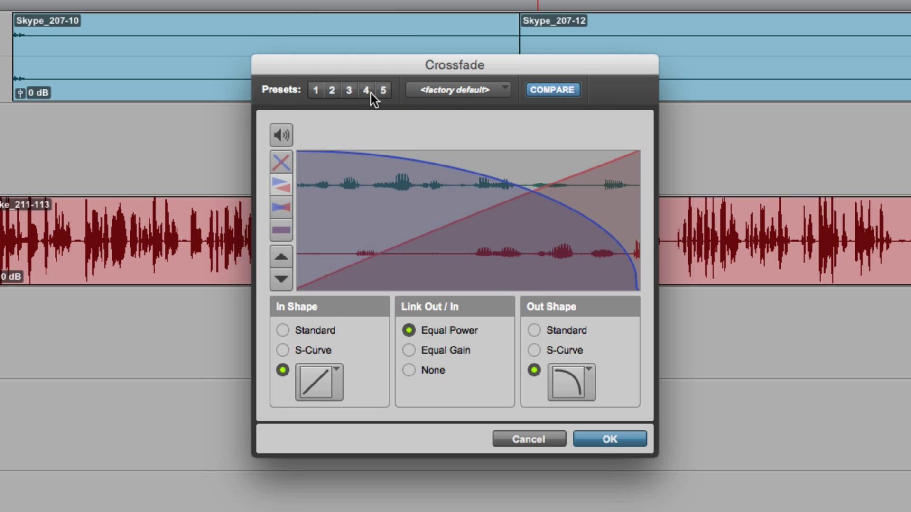
{"action": "left_click", "coordinate": [382, 92]}
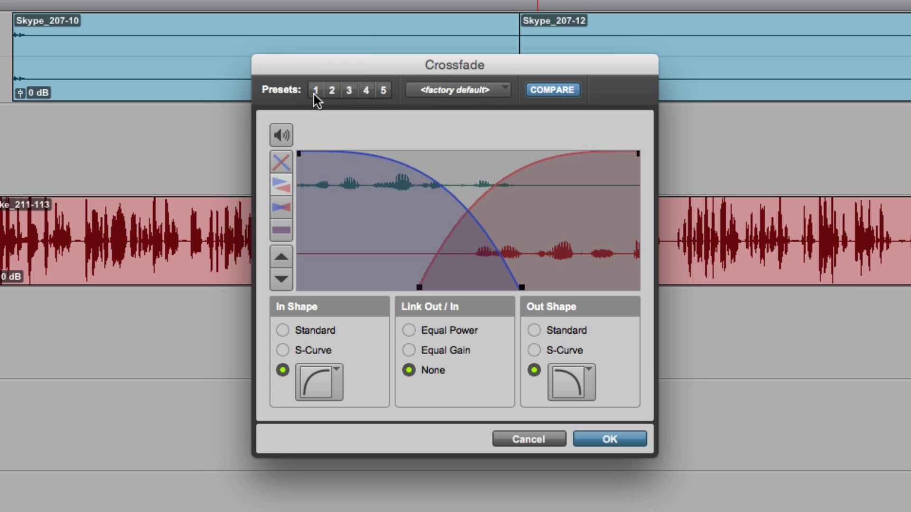
Store S-Curve shapes with Equal Power link as quick preset 1, then recall presets 2 and 1 to verify.
{"action": "left_click", "coordinate": [315, 92]}
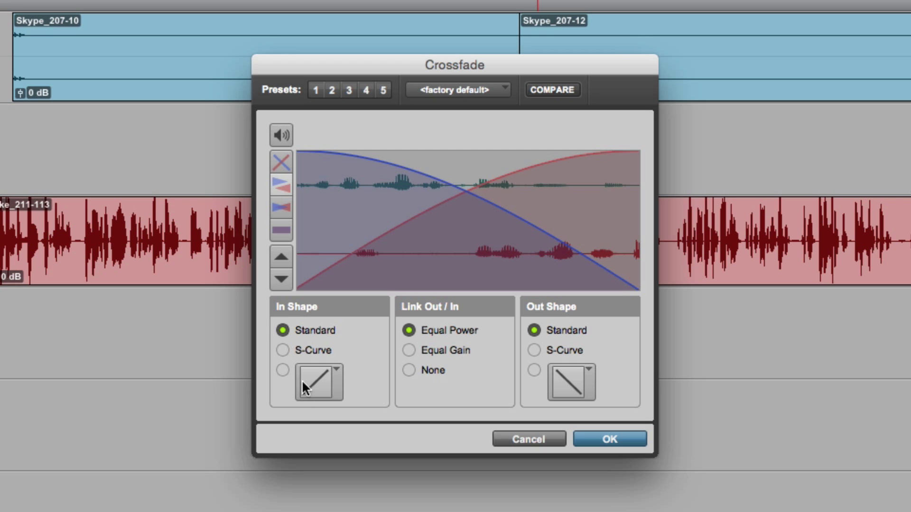
{"action": "left_click", "coordinate": [284, 351]}
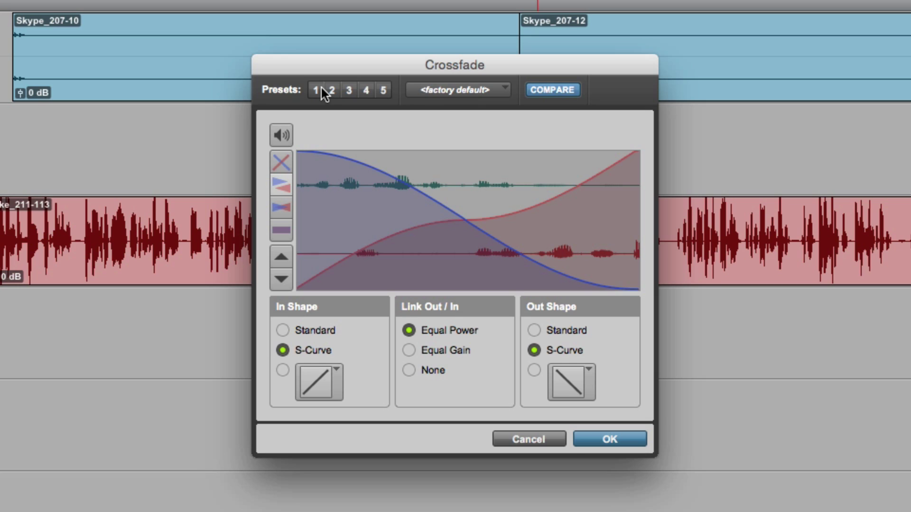
{"action": "key", "text": "super"}
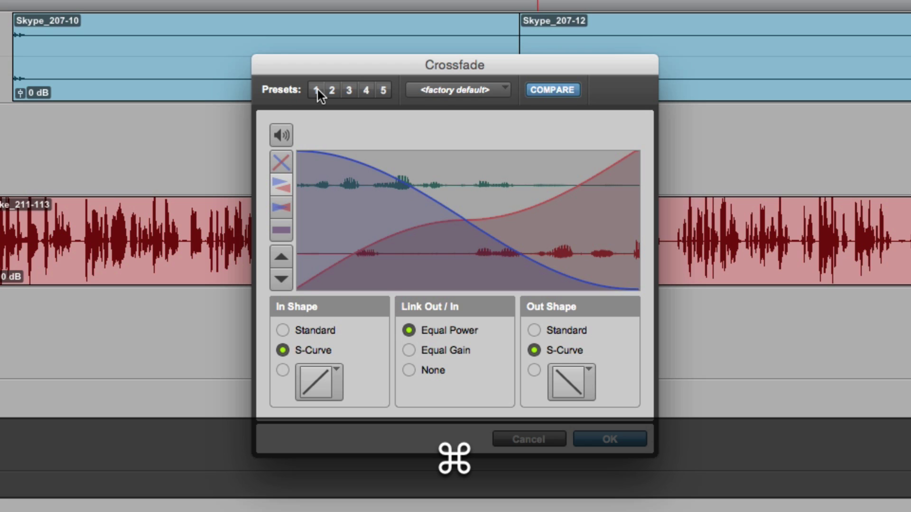
{"action": "left_click", "coordinate": [316, 90], "text": "super"}
{"action": "left_click", "coordinate": [335, 90]}
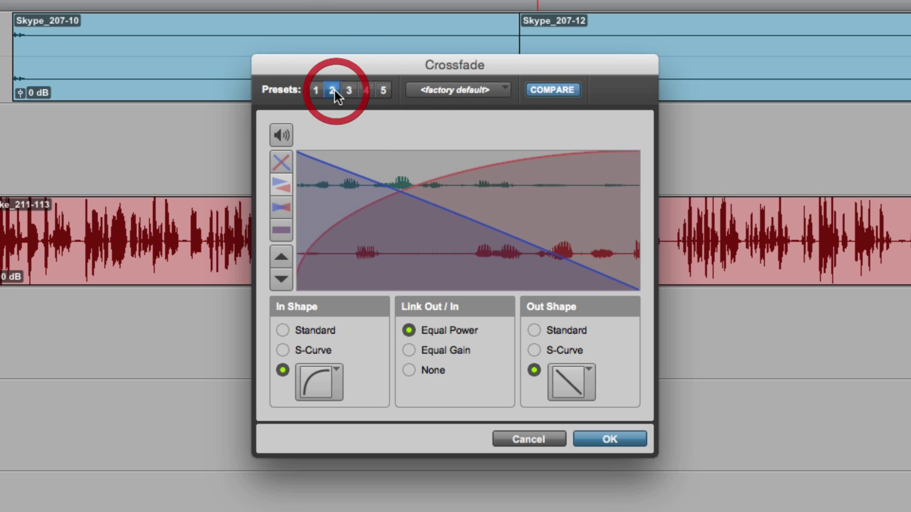
{"action": "left_click", "coordinate": [317, 90]}
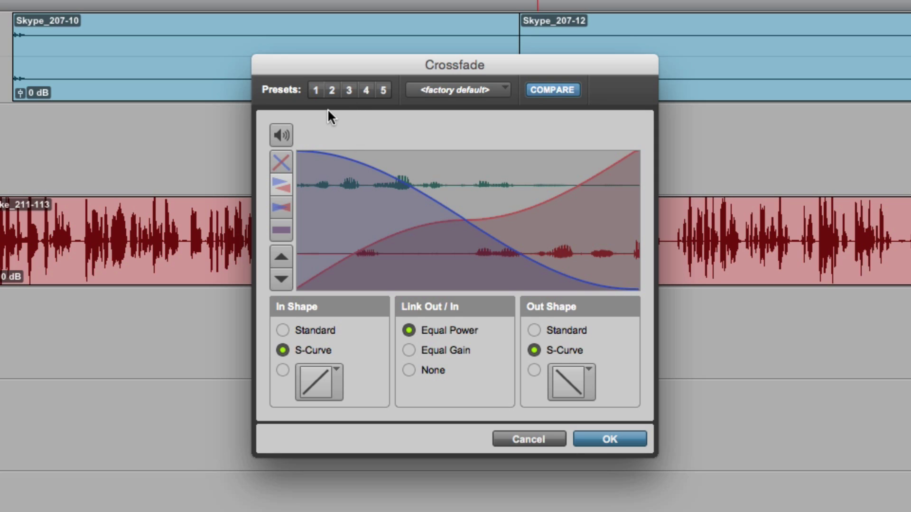
Load linear preset 4 with no link, then move the fade-out start earlier and fade-in end later.
{"action": "left_click", "coordinate": [366, 90]}
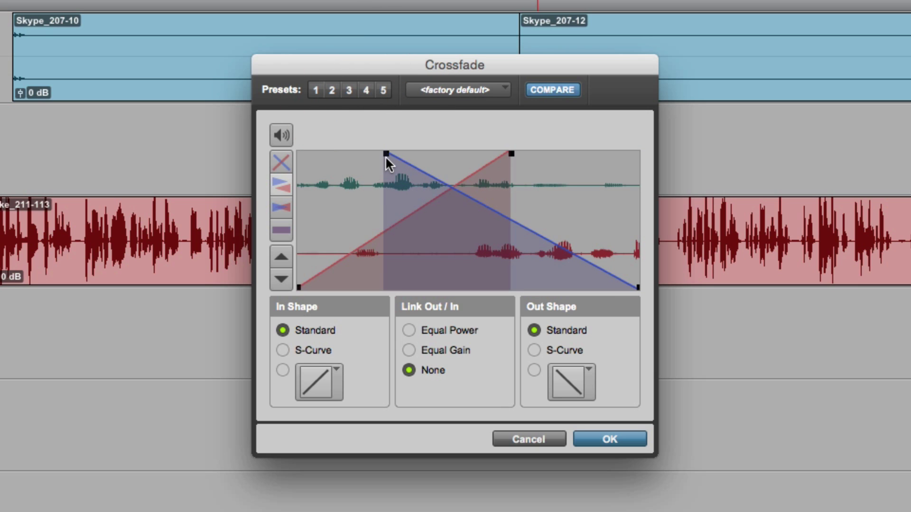
{"action": "mouse_move", "coordinate": [387, 153]}
{"action": "left_mouse_down"}
{"action": "mouse_move", "coordinate": [336, 153]}
{"action": "mouse_move", "coordinate": [400, 154]}
{"action": "left_mouse_up"}
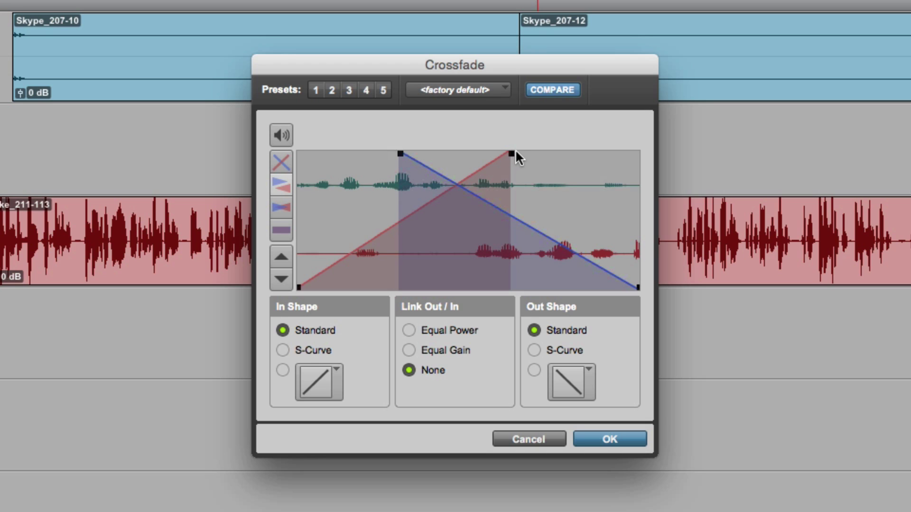
{"action": "left_click_drag", "start_coordinate": [515, 152], "coordinate": [537, 153]}
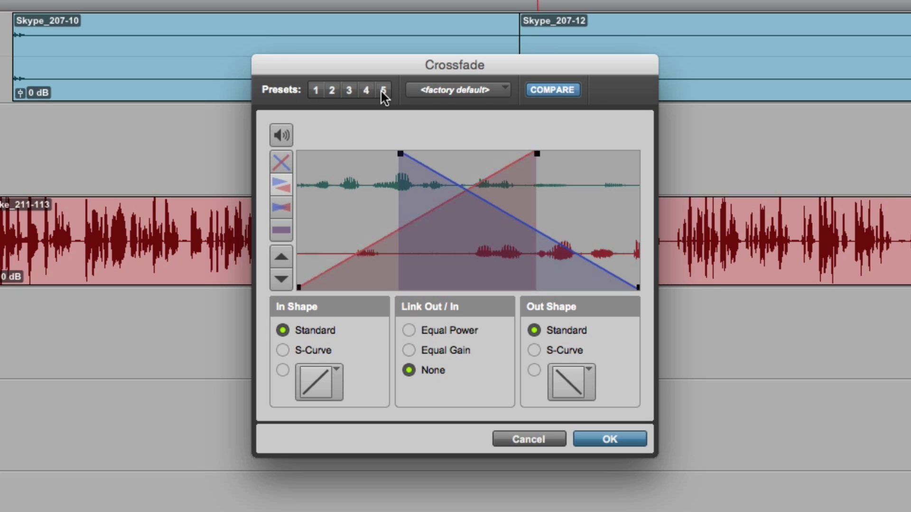
Save the current crossfade settings as a preset named 'Mike 1'.
{"action": "left_click", "coordinate": [445, 92]}
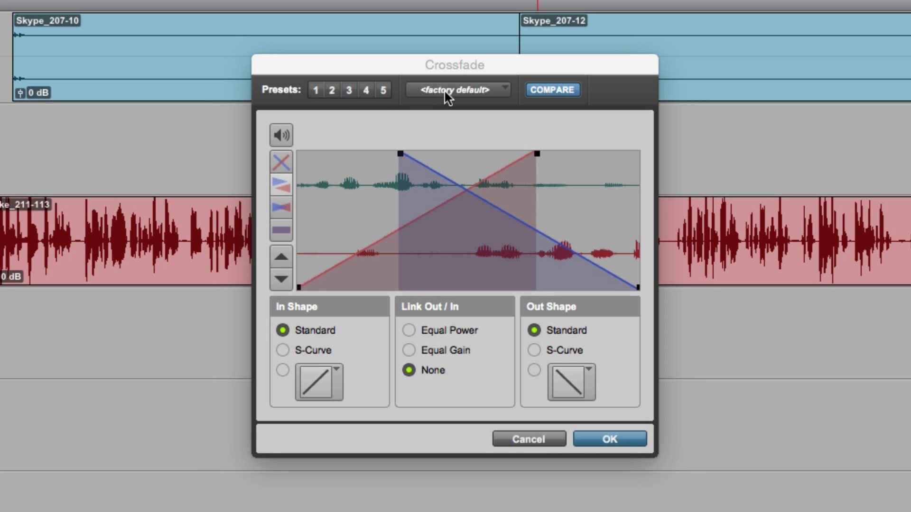
{"action": "left_click", "coordinate": [468, 89]}
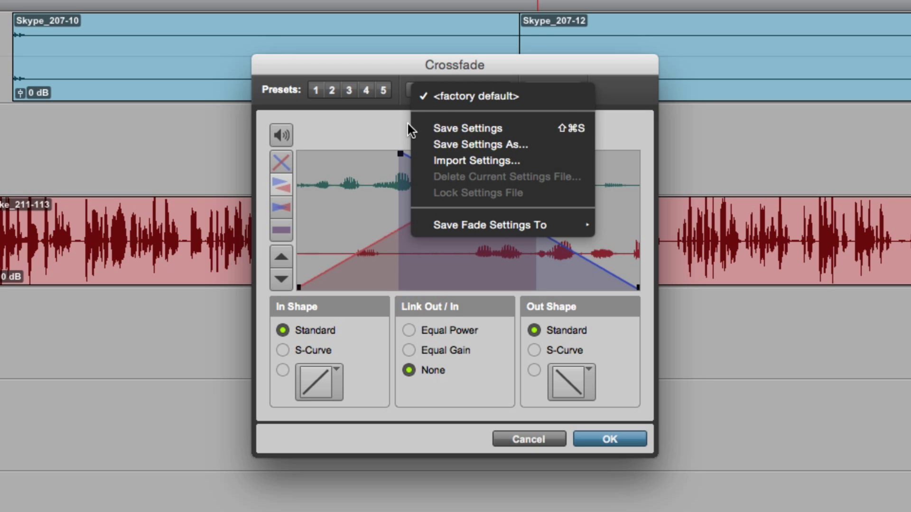
{"action": "left_click", "coordinate": [457, 126]}
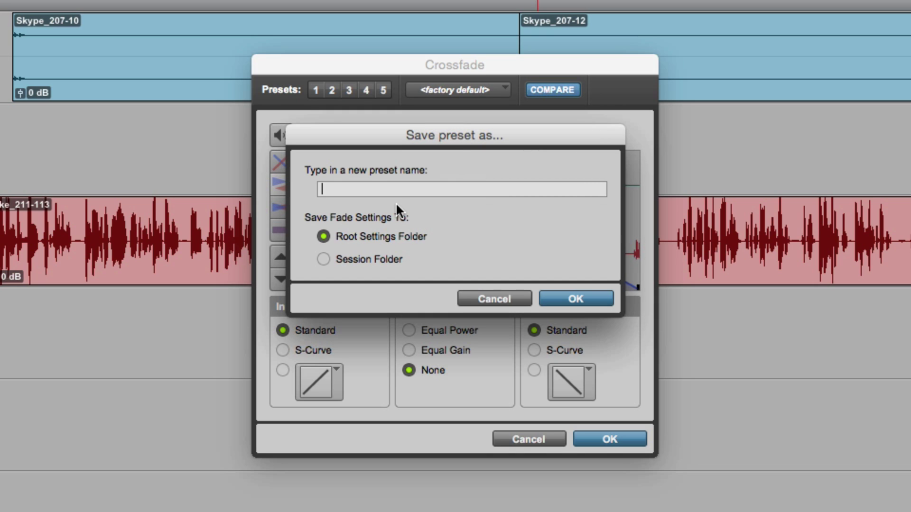
{"action": "type", "text": "Mike 1"}
{"action": "left_click", "coordinate": [576, 297]}
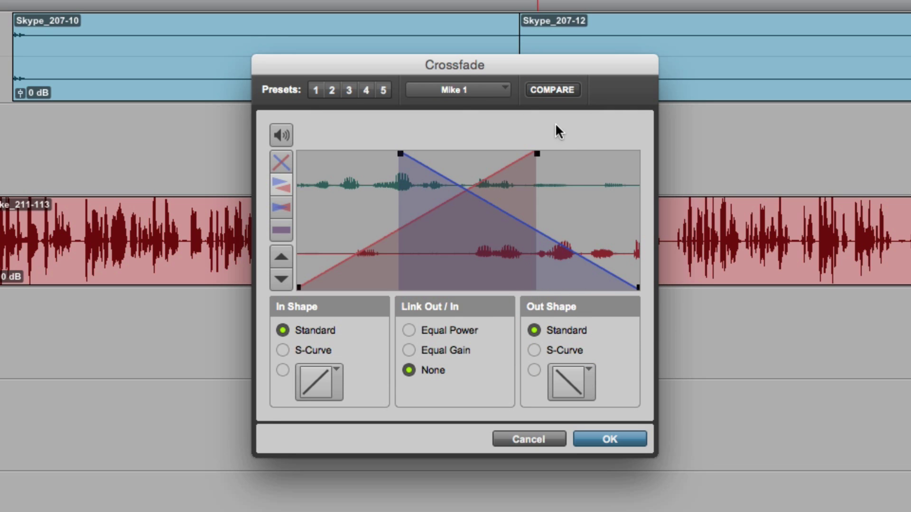
Reopen the saved crossfade settings list to check it, closing it without choosing anything.
{"action": "left_click", "coordinate": [500, 86]}
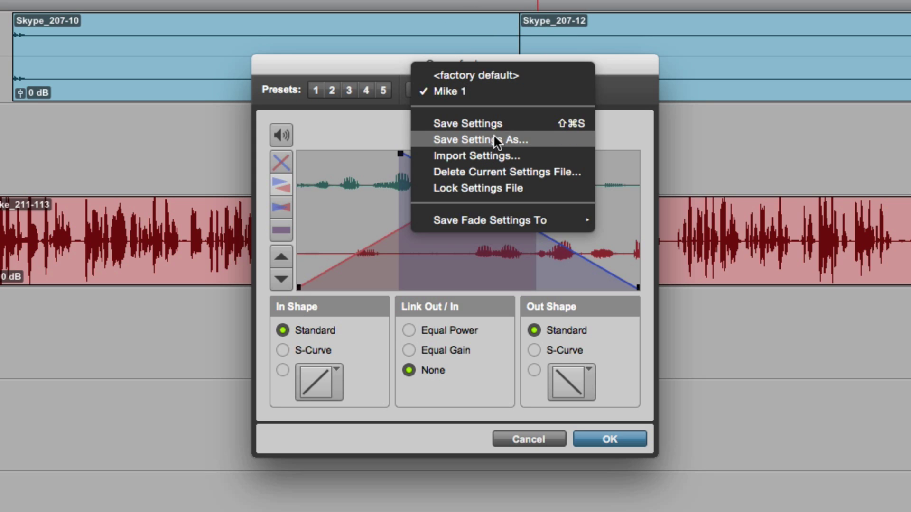
{"action": "left_click", "coordinate": [372, 115]}
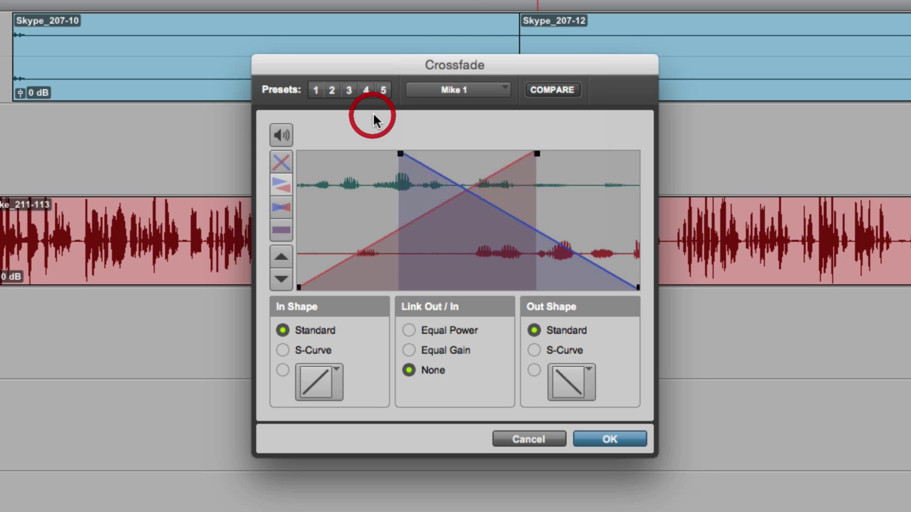
{"action": "left_click", "coordinate": [452, 90]}
{"action": "left_click", "coordinate": [447, 90]}
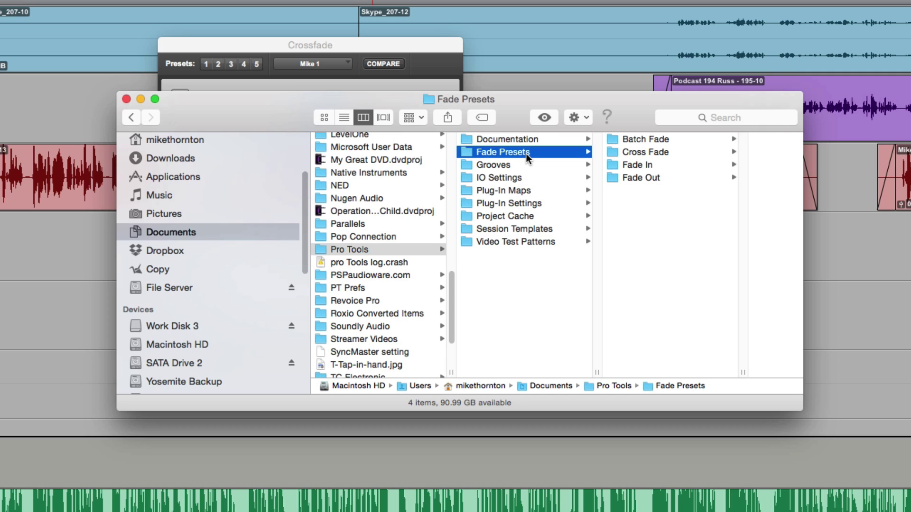
Show the Cross Fade folder in Finder with Mike 1.fdpreset and Quick Preset 1–5 files.
{"action": "left_click", "coordinate": [638, 153]}
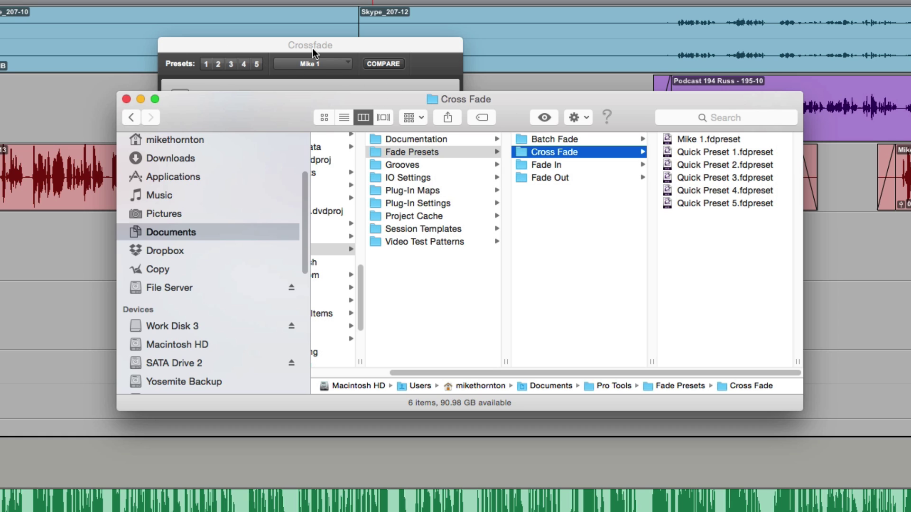
Return to the Crossfade dialog still set to Mike 1 and close the Finder window.
{"action": "left_click", "coordinate": [313, 52]}
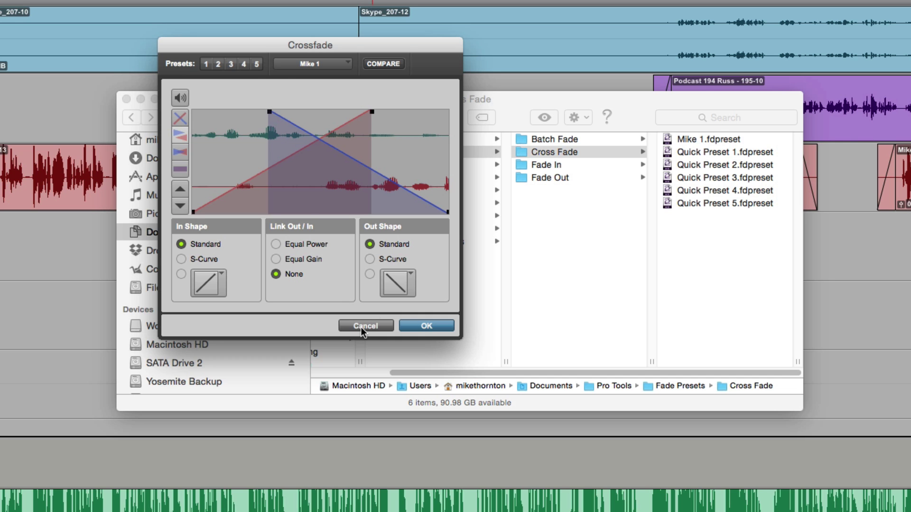
{"action": "key", "text": "super+w"}
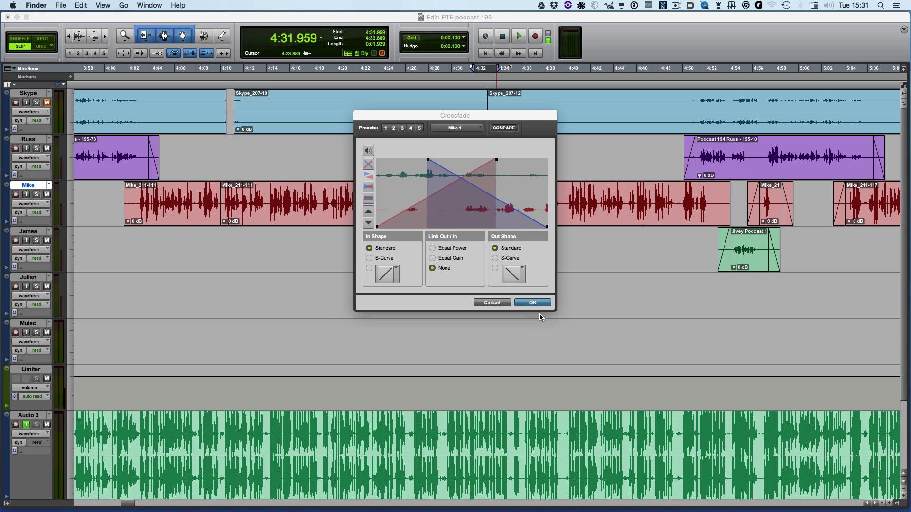
Undo the last crossfade, select clips Mike_211-111 through Mike_211-114, and open Batch Fades.
{"action": "left_click", "coordinate": [536, 304]}
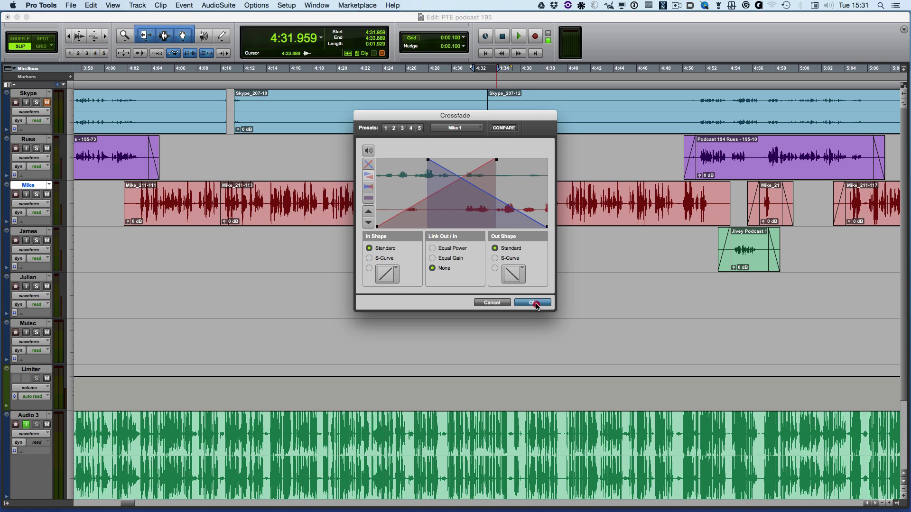
{"action": "key", "text": "super+z"}
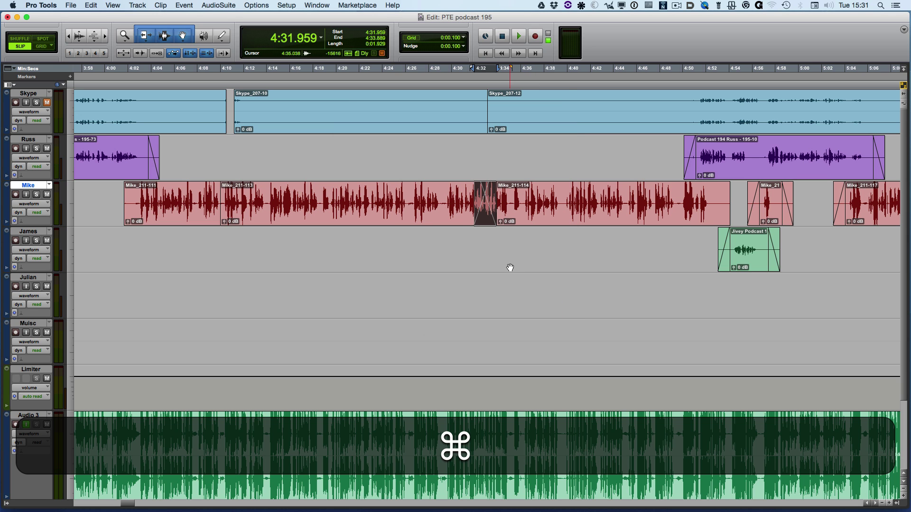
{"action": "left_click", "coordinate": [509, 265]}
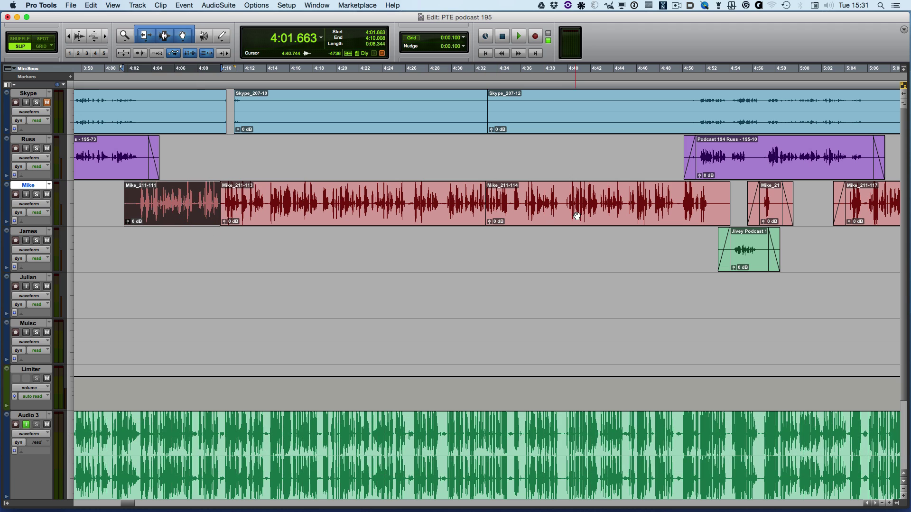
{"action": "left_click", "coordinate": [580, 211], "text": "shift"}
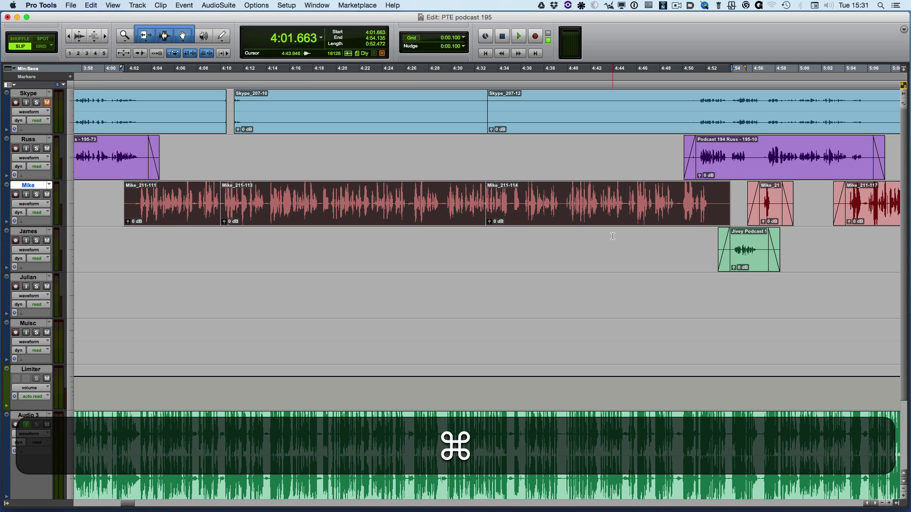
{"action": "key", "text": "super+f"}
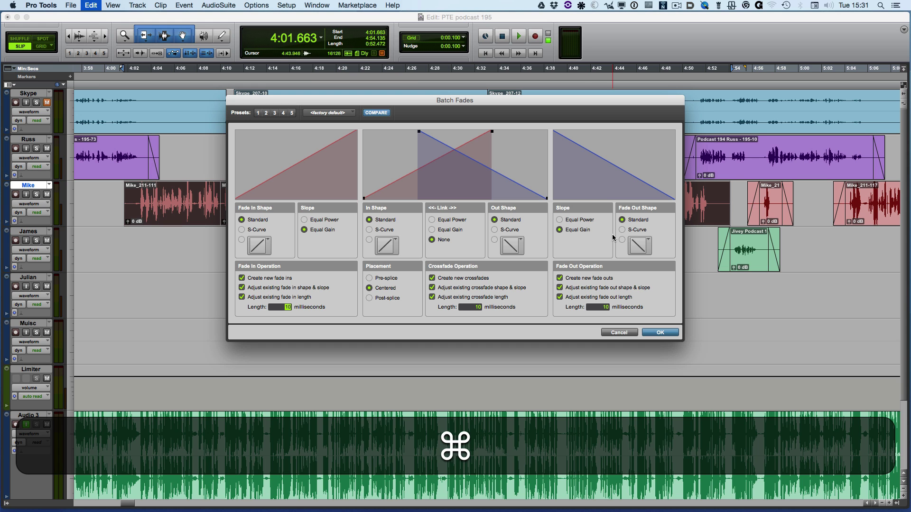
Set the batch crossfade Link to Equal Power and move the Batch Fades dialog lower.
{"action": "left_click", "coordinate": [431, 229]}
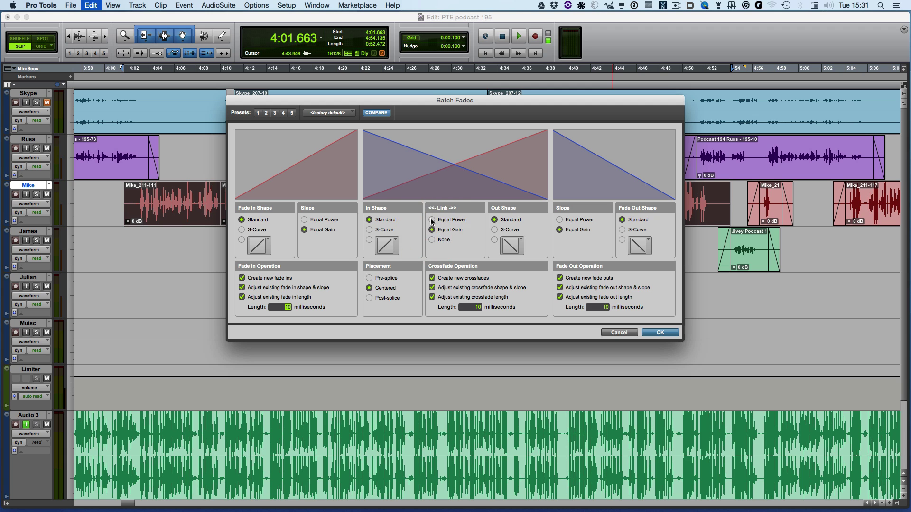
{"action": "left_click", "coordinate": [432, 220]}
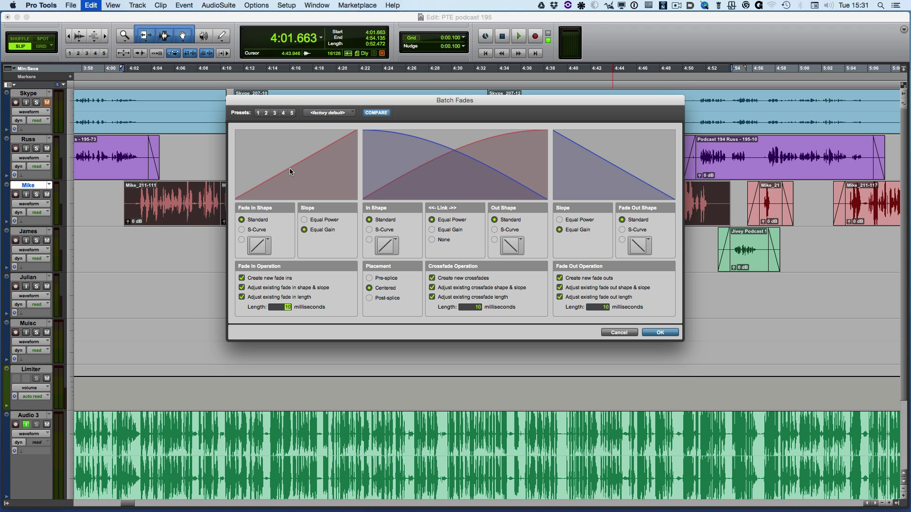
{"action": "left_click_drag", "start_coordinate": [367, 105], "coordinate": [355, 247]}
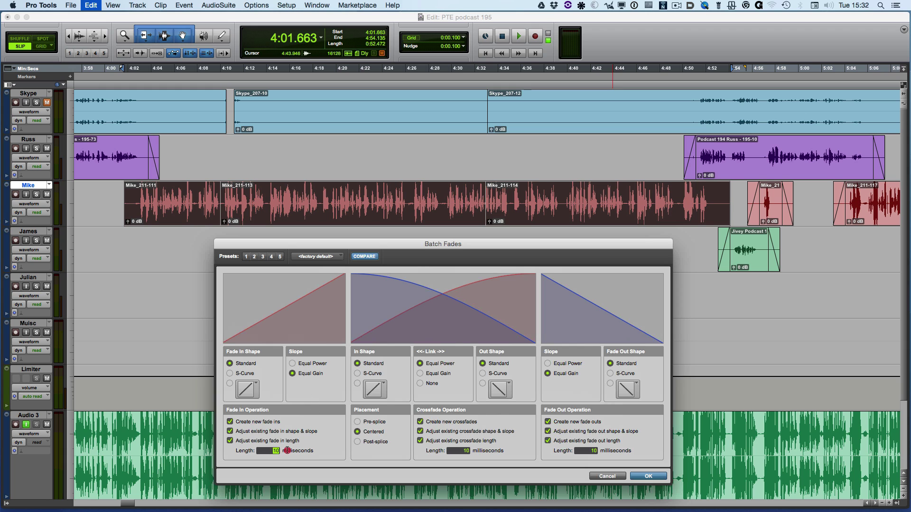
Set batch fade lengths to 1000 ms fade-in, 500 ms crossfade and 1000 ms fade-out.
{"action": "type", "text": "1000"}
{"action": "left_click", "coordinate": [454, 452]}
{"action": "type", "text": "50"}
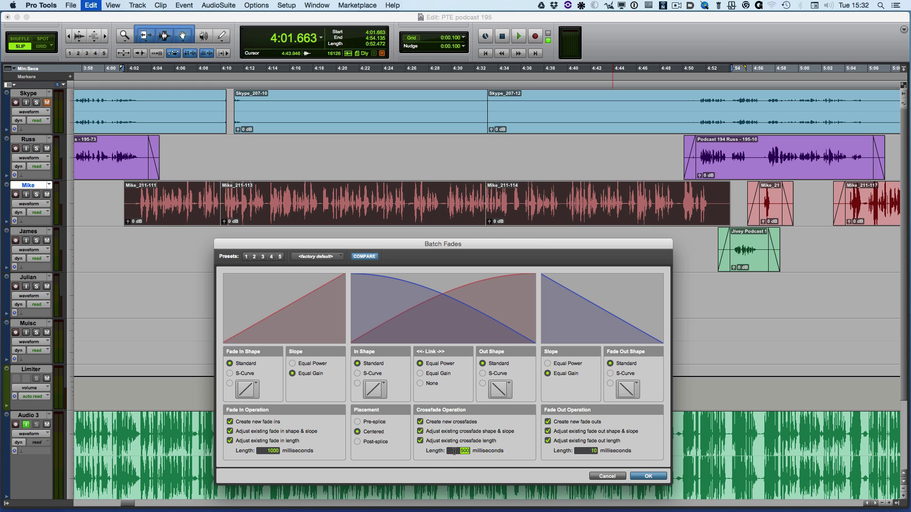
{"action": "type", "text": "0"}
{"action": "left_click", "coordinate": [594, 451]}
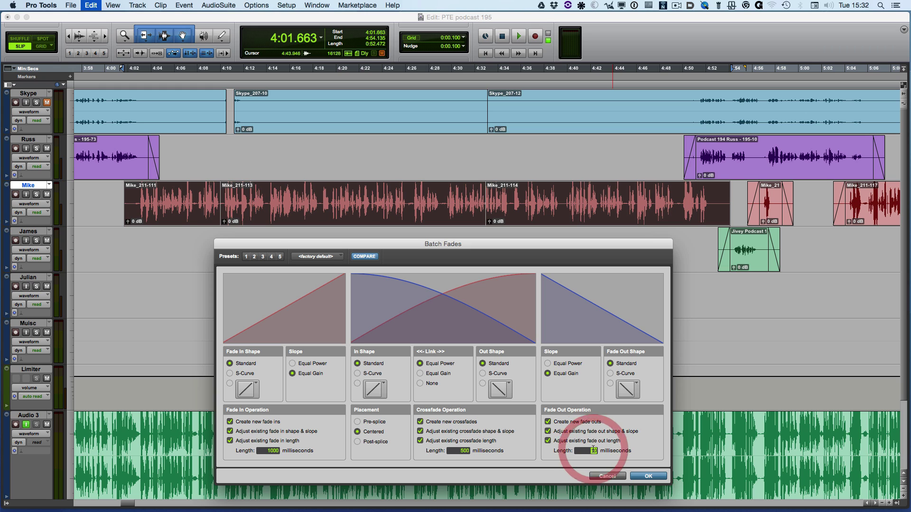
{"action": "type", "text": "1000"}
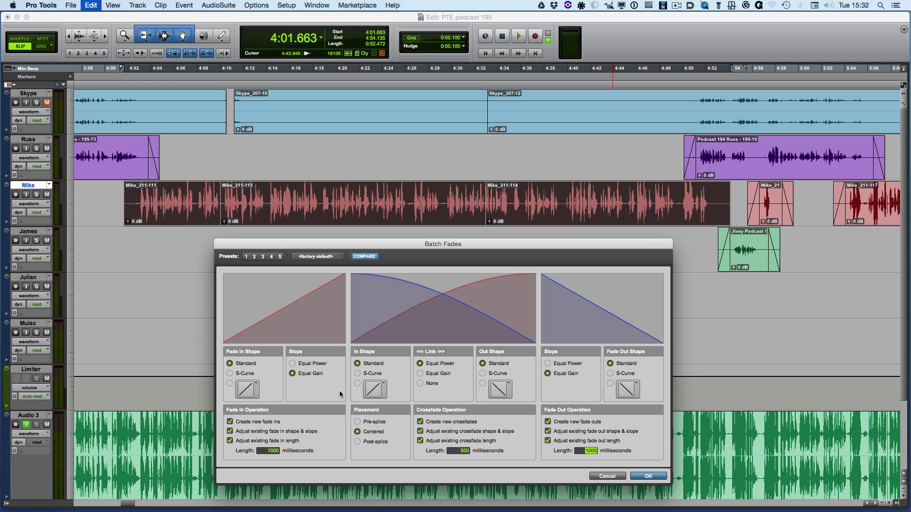
Choose an exponential fade-in, linear fade-out and S-curve crossfade, then apply to the Mike clips.
{"action": "left_click", "coordinate": [245, 390]}
{"action": "left_click", "coordinate": [242, 401]}
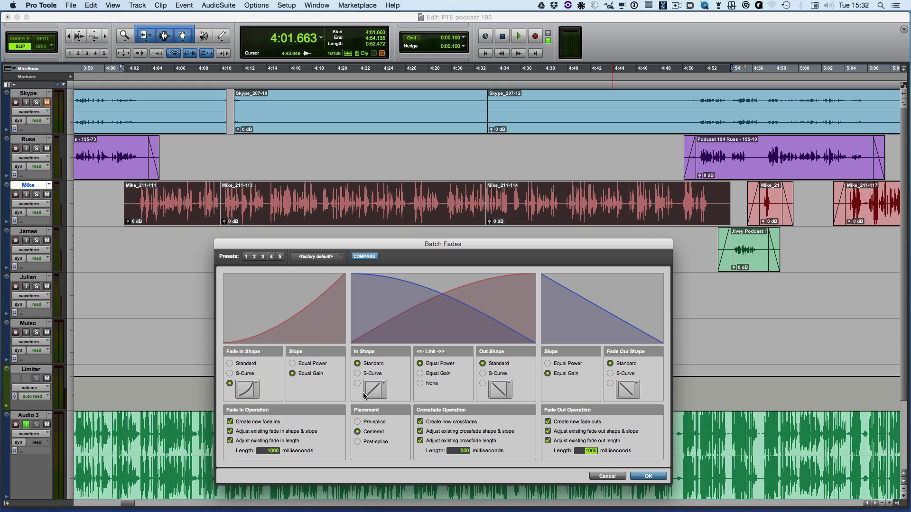
{"action": "left_click", "coordinate": [629, 392]}
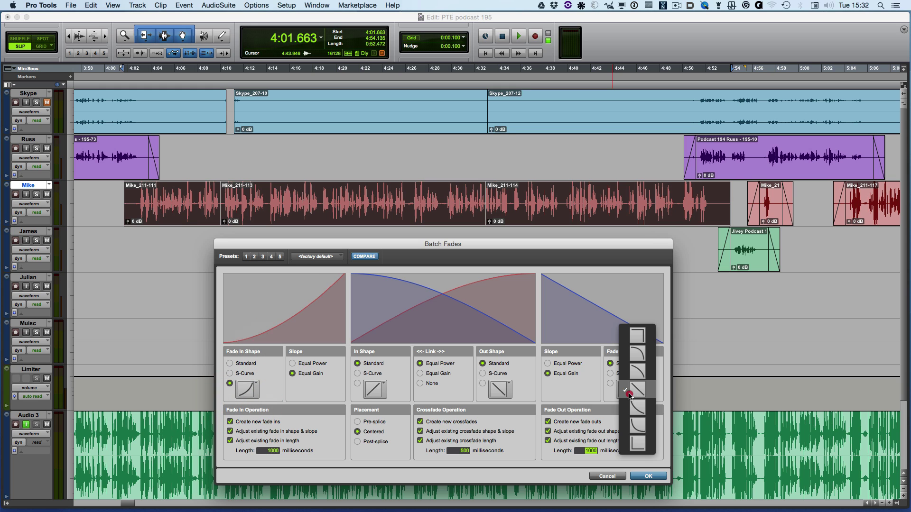
{"action": "left_click", "coordinate": [630, 393]}
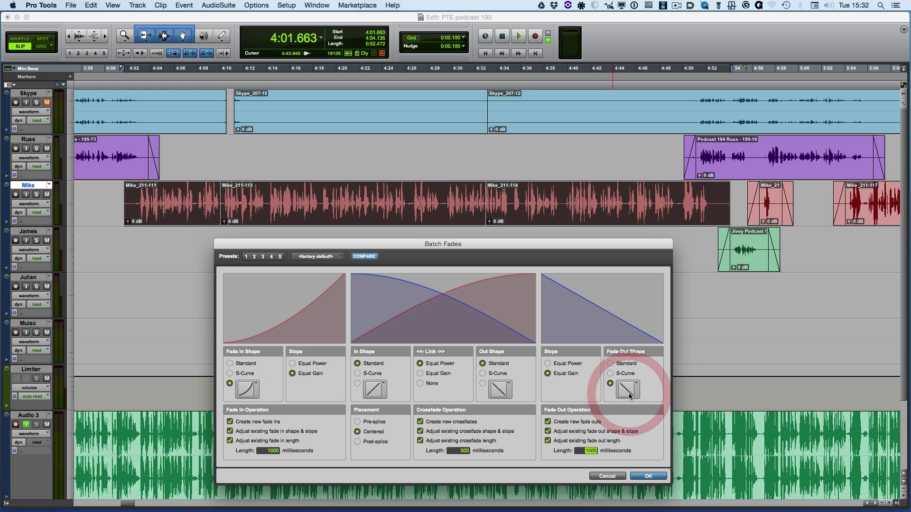
{"action": "left_click", "coordinate": [370, 376]}
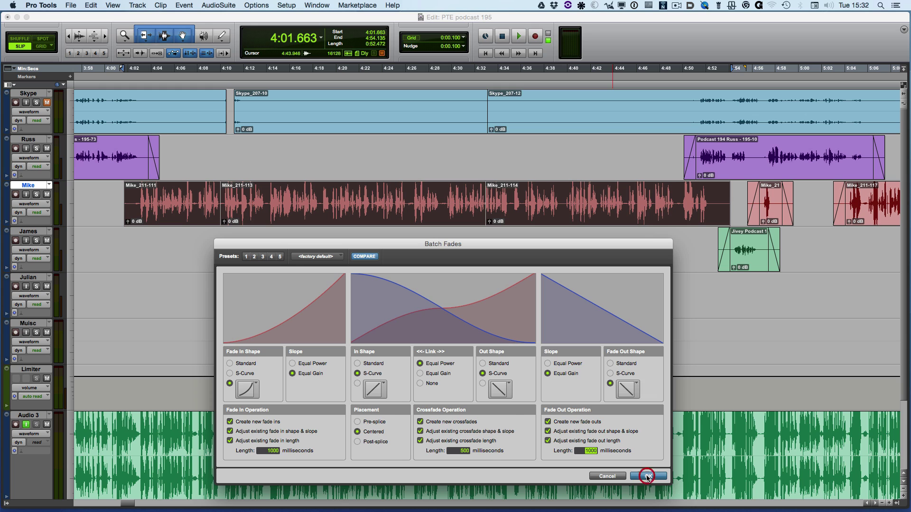
{"action": "left_click", "coordinate": [647, 477]}
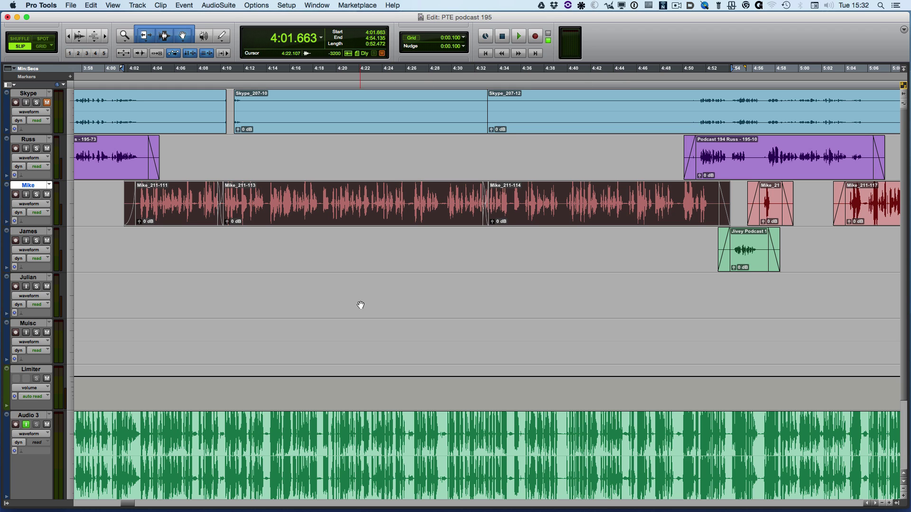
Reopen Batch Fades, which still holds 1000 ms fades and 500 ms S-curve crossfades.
{"action": "key", "text": "super+f"}
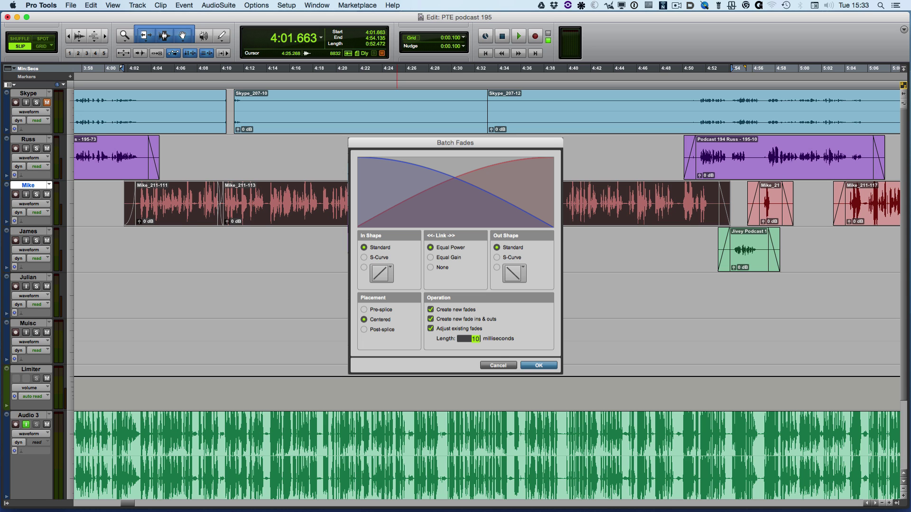
{"action": "key", "text": "Return"}
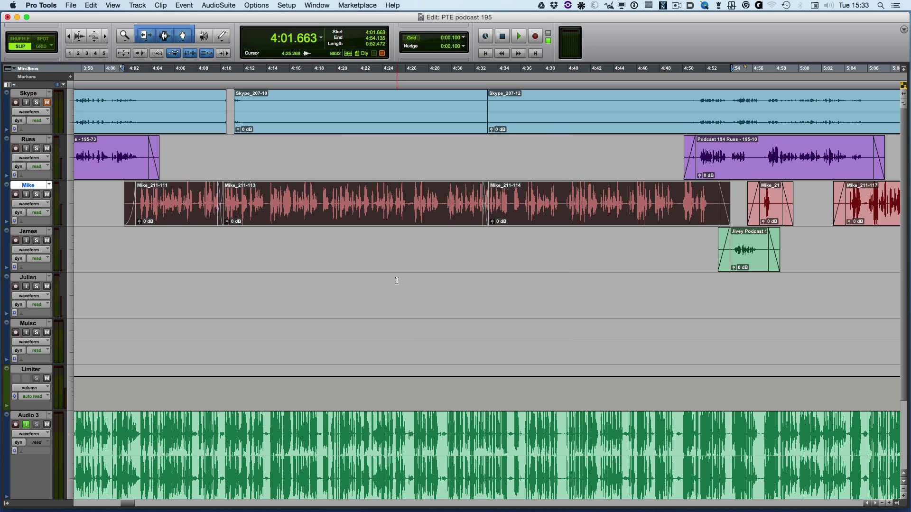
{"action": "key", "text": "super+f"}
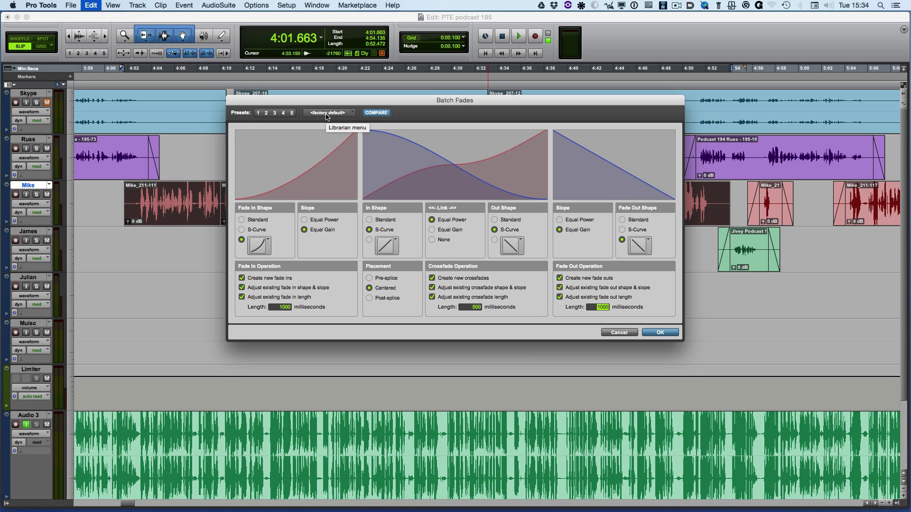
Disable all three crossfade operations: creating new crossfades, adjusting shape/slope, and adjusting length.
{"action": "left_click", "coordinate": [432, 278]}
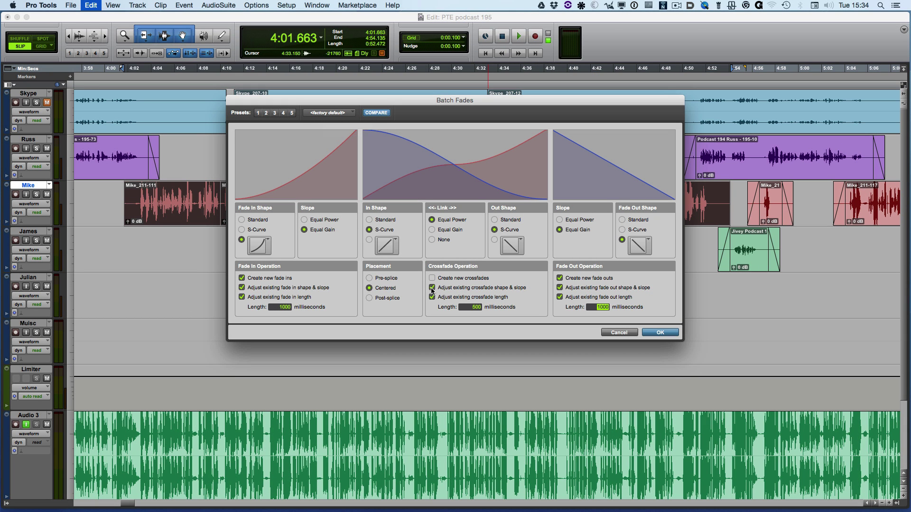
{"action": "left_click", "coordinate": [432, 288]}
{"action": "left_click", "coordinate": [432, 298]}
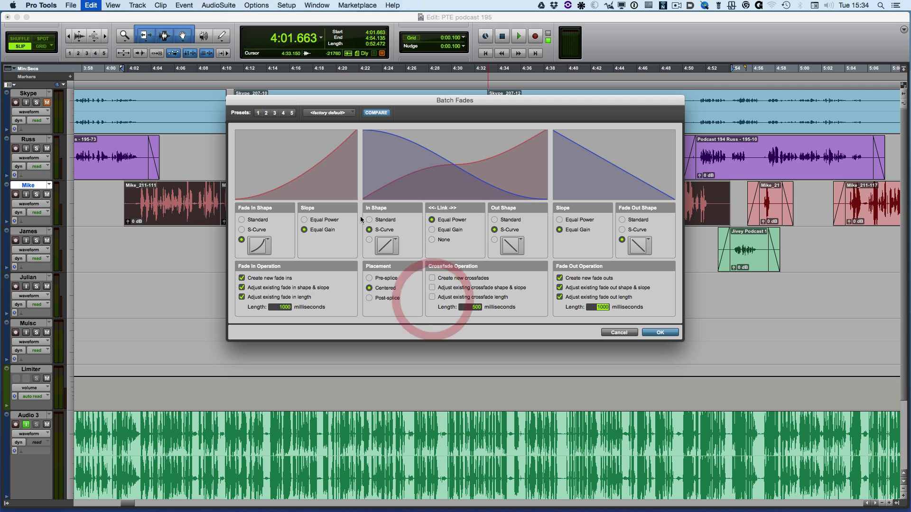
Switch the batch fade-in shape to linear.
{"action": "left_click", "coordinate": [259, 246]}
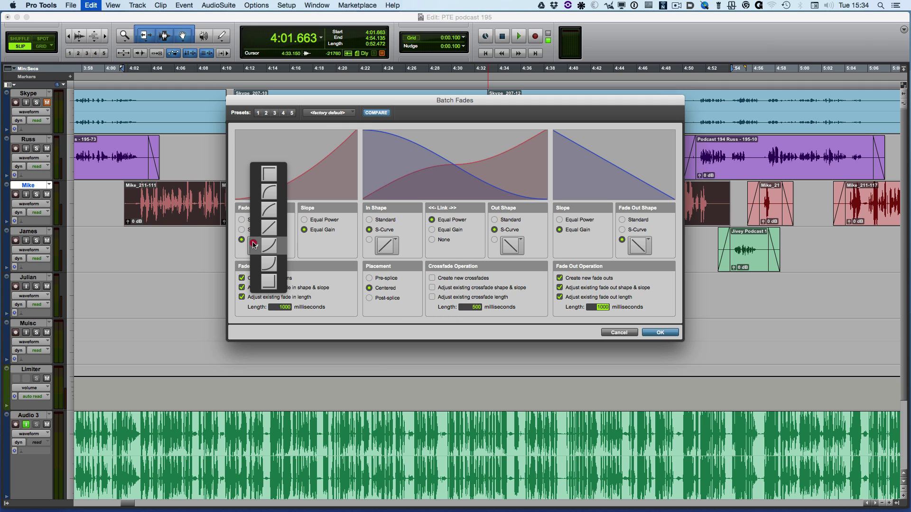
{"action": "left_click", "coordinate": [256, 232]}
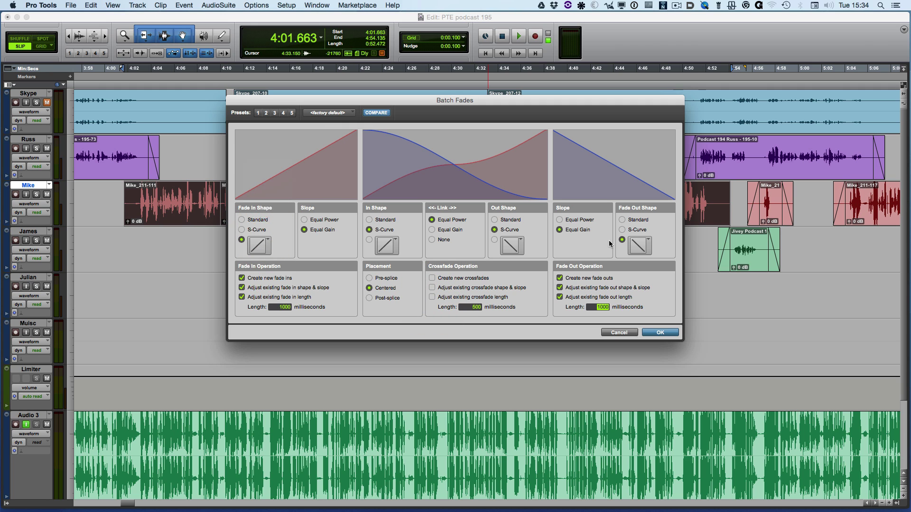
{"action": "left_click", "coordinate": [342, 114]}
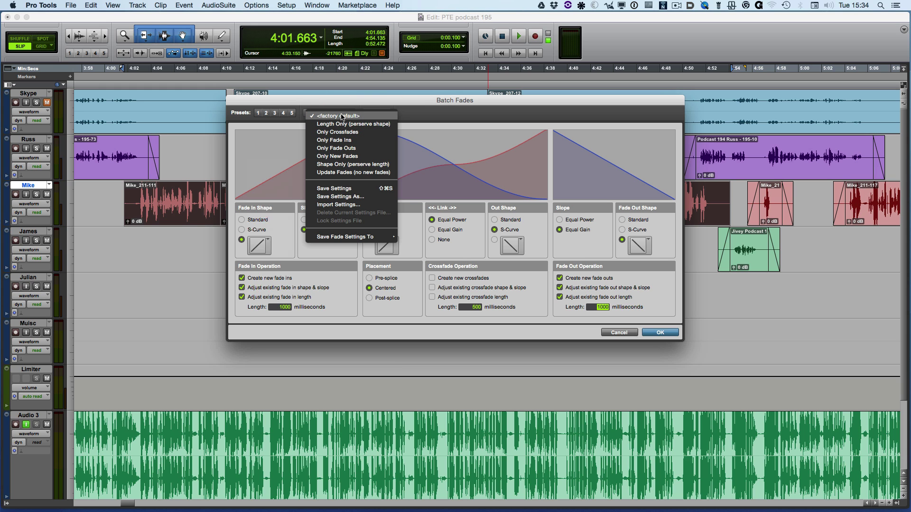
Save the current batch fade settings as a new preset named 'PTE Podcast'.
{"action": "left_click", "coordinate": [340, 196]}
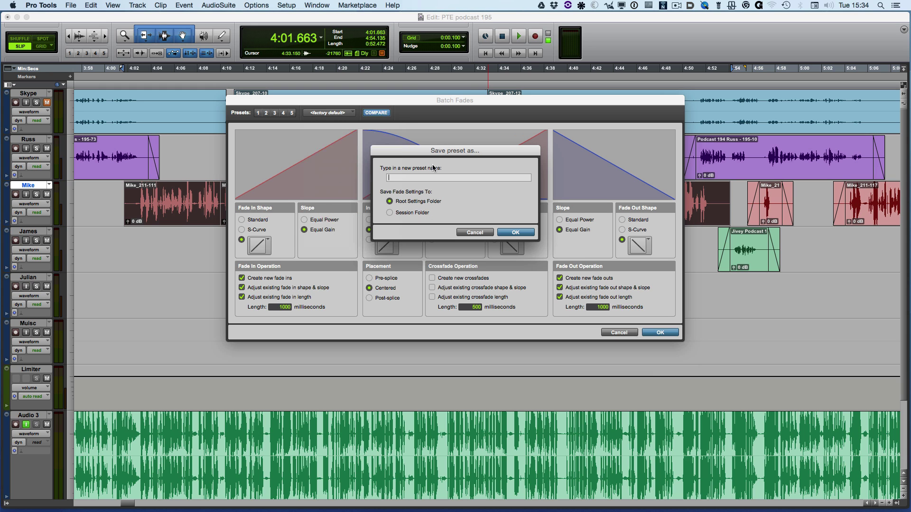
{"action": "type", "text": "PT"}
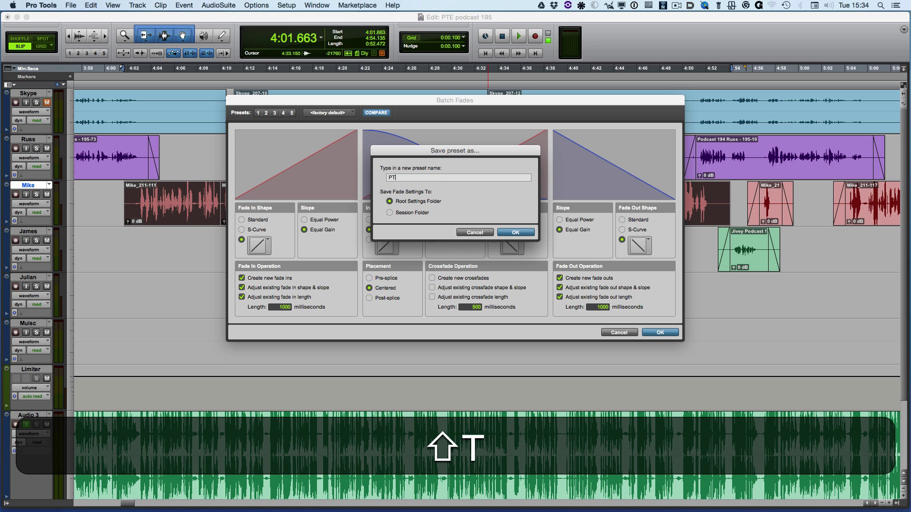
{"action": "type", "text": "E Podcast"}
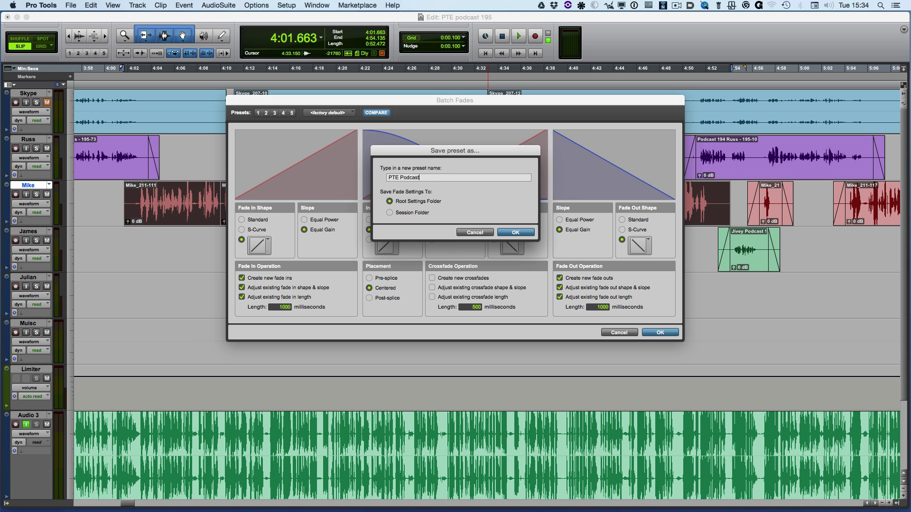
{"action": "key", "text": "Return"}
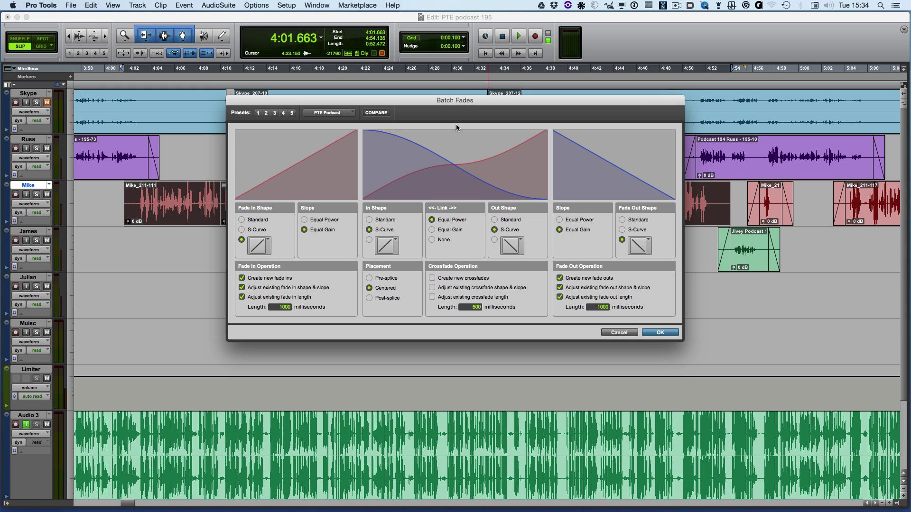